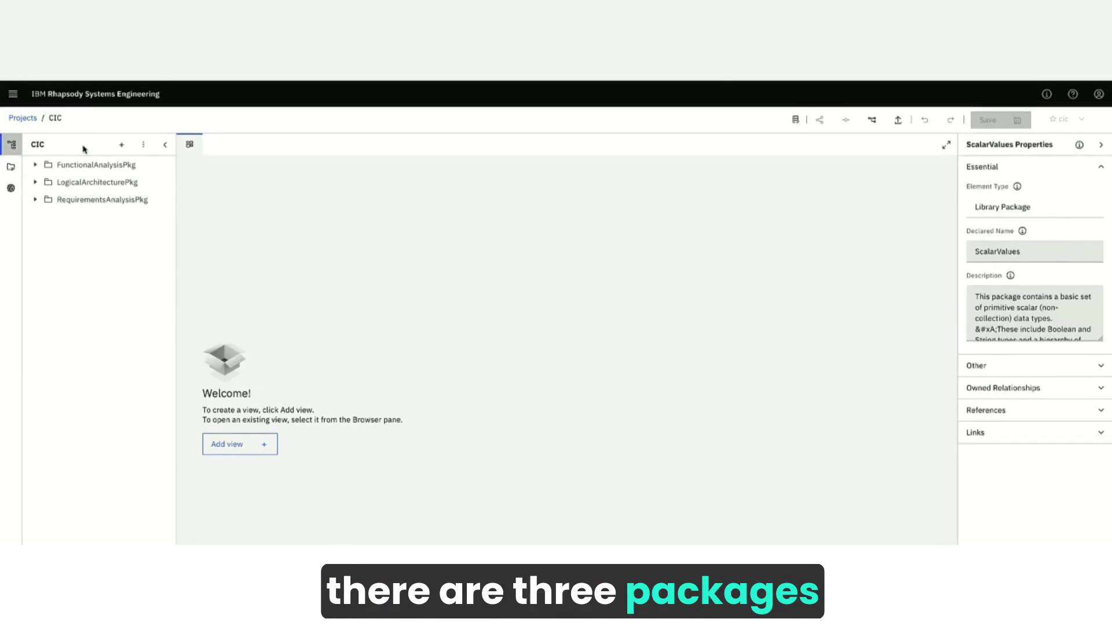
# Step: Open the system context view diagram from the browser and select the cic part
pyautogui.moveTo(74, 164)
pyautogui.doubleClick(99, 199)
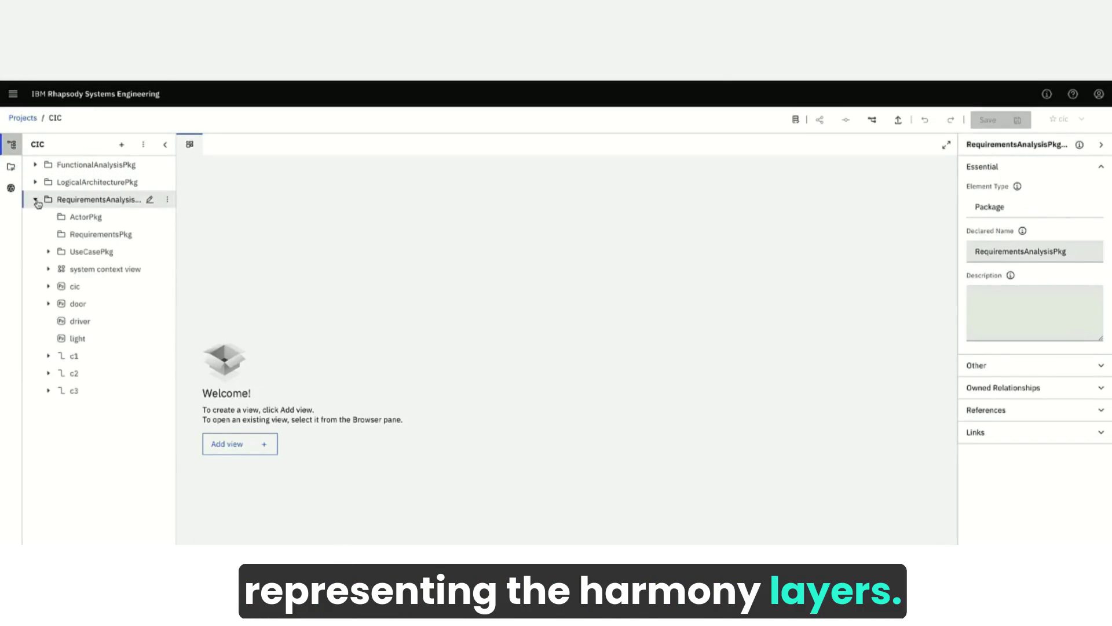
pyautogui.doubleClick(96, 268)
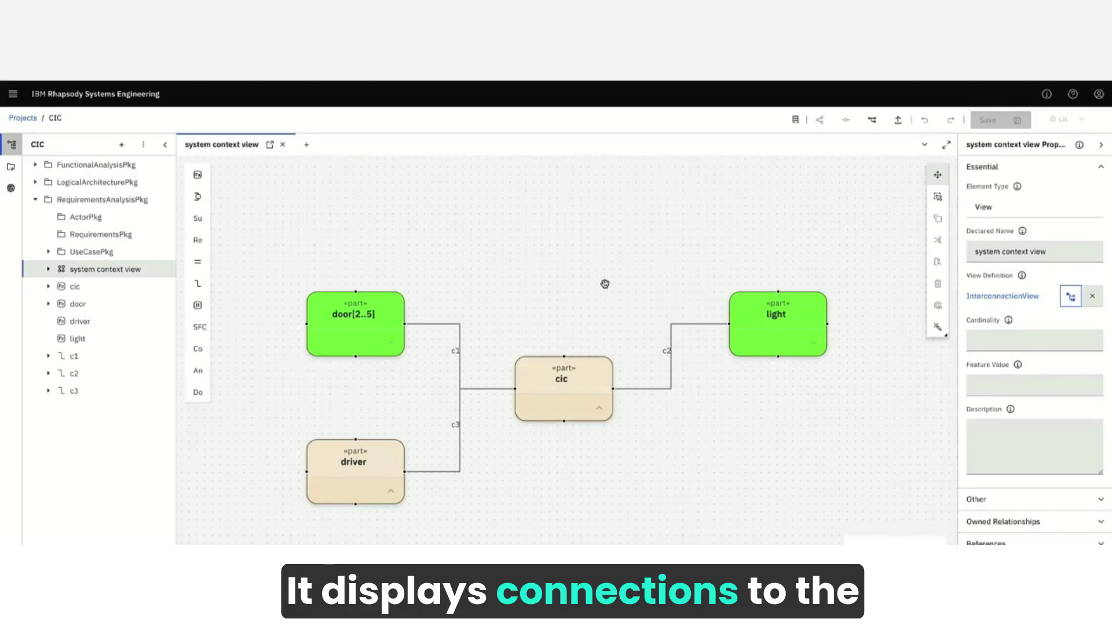
pyautogui.click(587, 388)
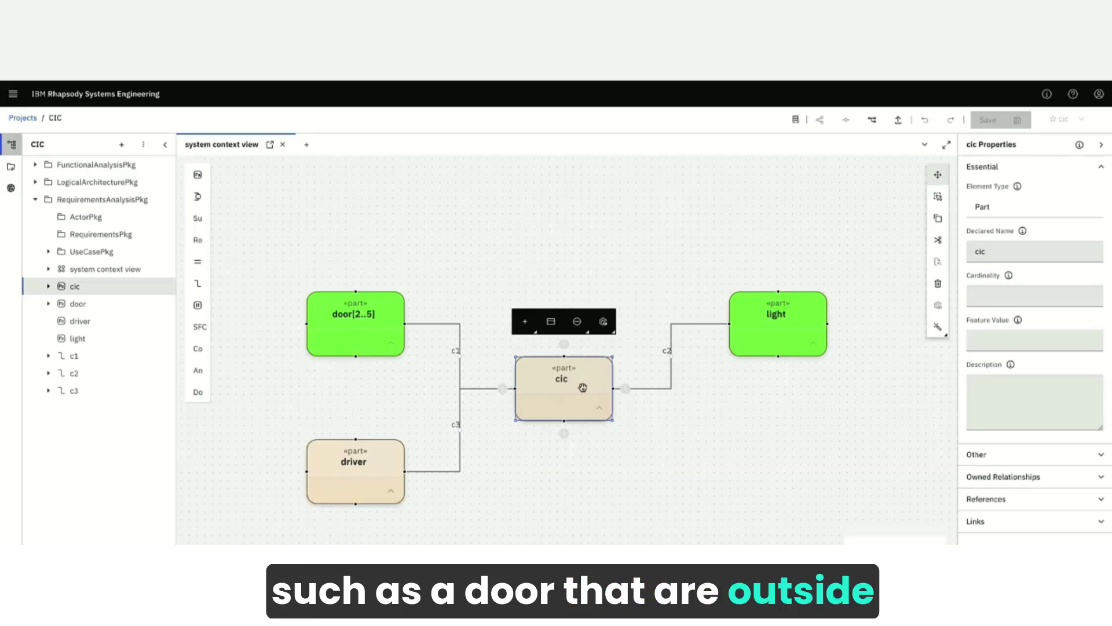
# Step: Add a new part named 'heater' connected to cic and drag it below the light part
pyautogui.click(619, 397)
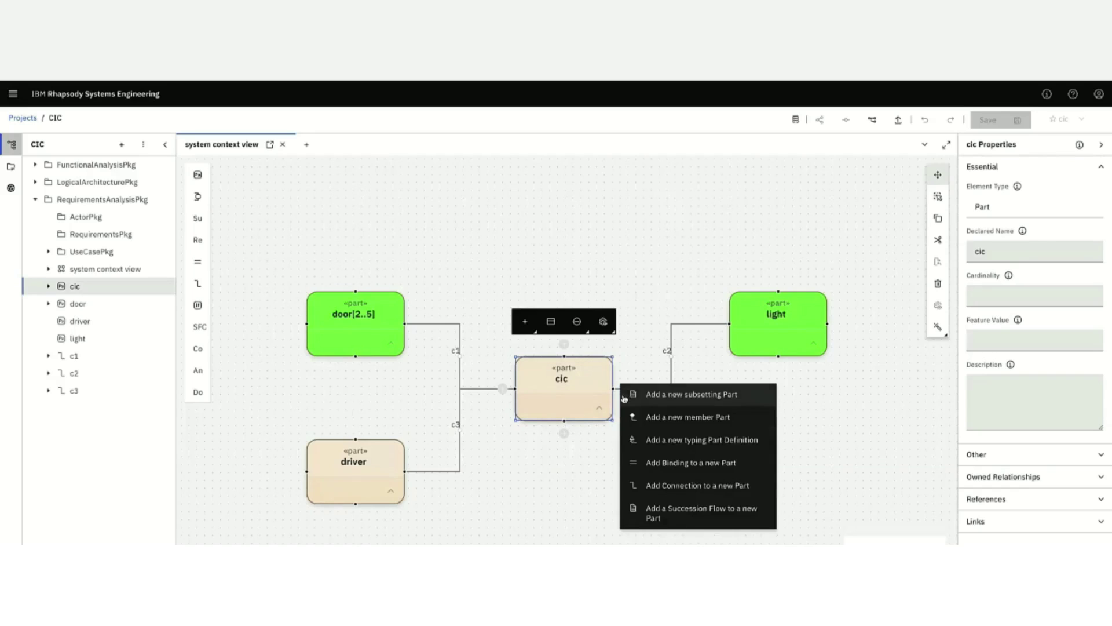
pyautogui.click(713, 485)
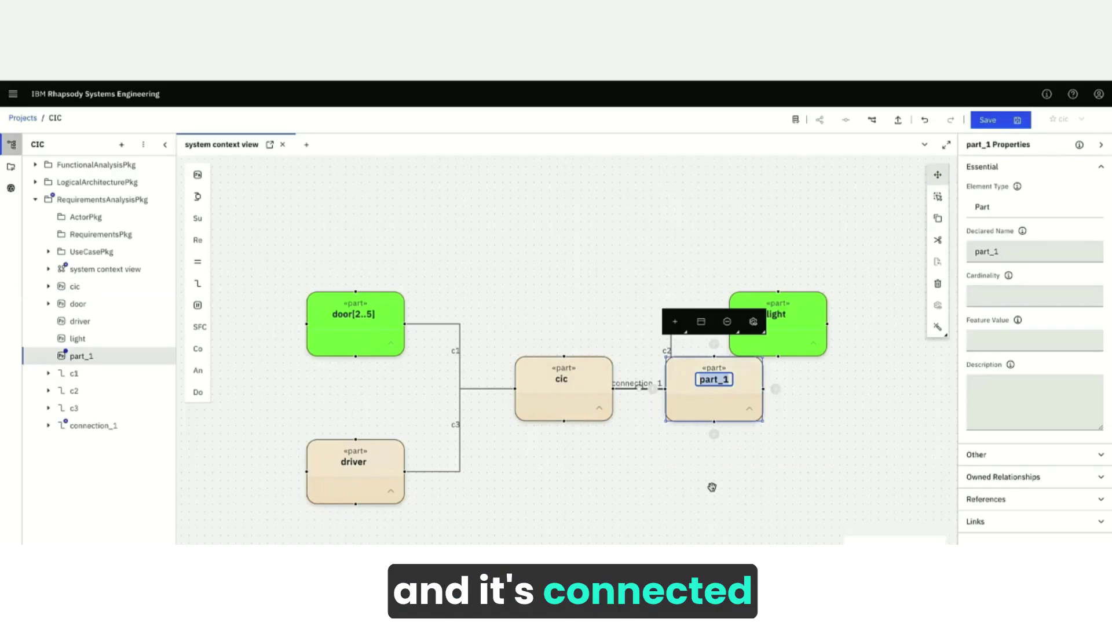
pyautogui.write('heater')
pyautogui.press('Return')
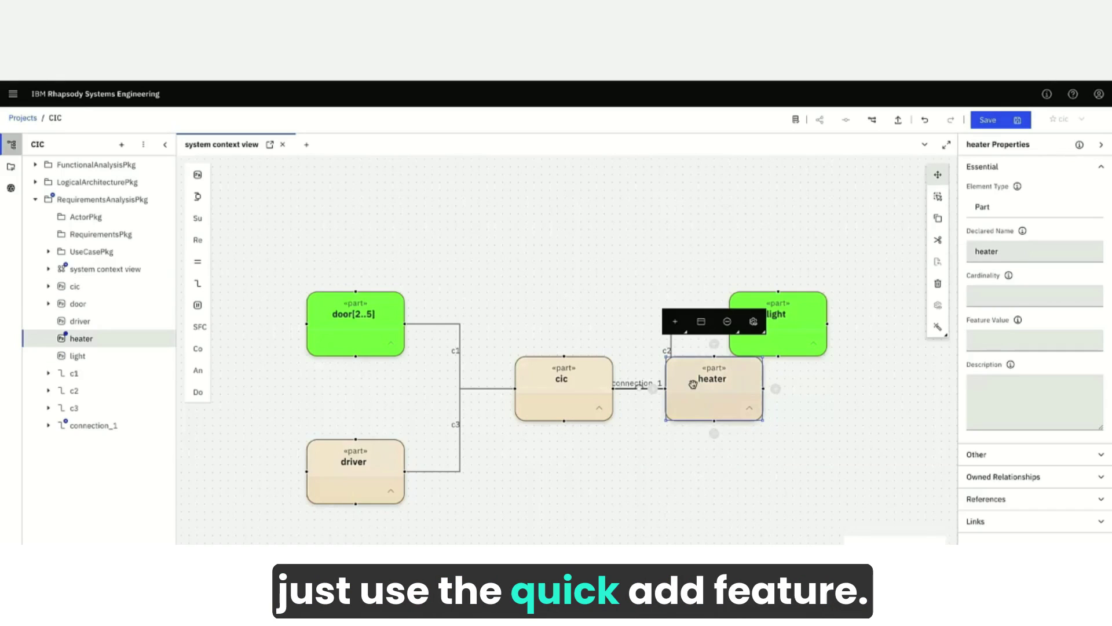
pyautogui.moveTo(694, 386); pyautogui.dragTo(757, 470)
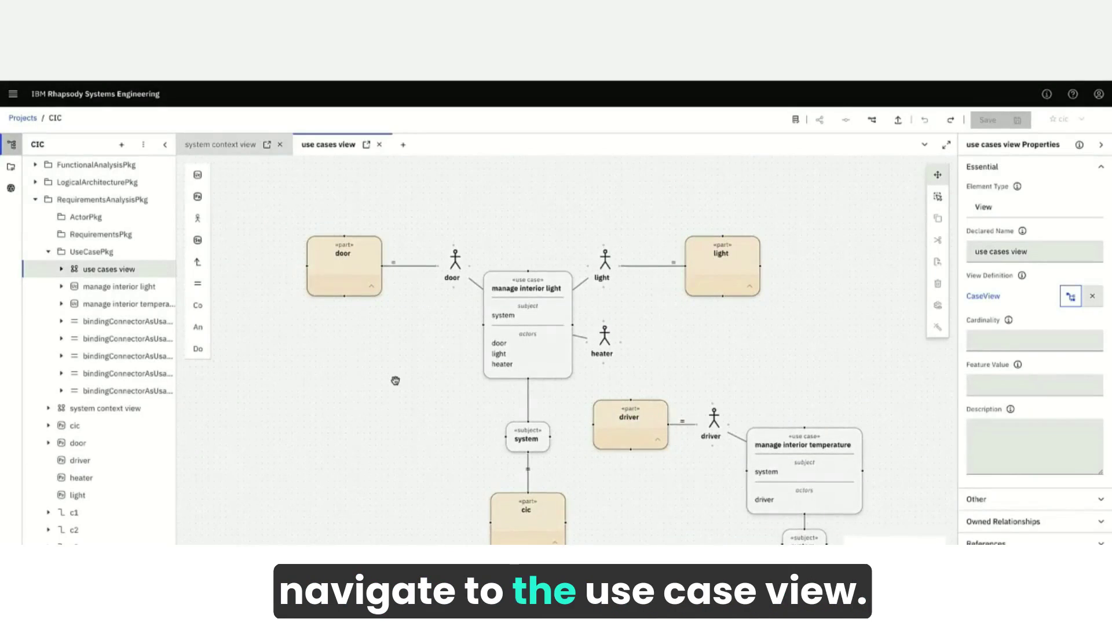
# Step: Move the heater actor to manage interior temperature and bind the heater part onto that actor
pyautogui.scroll(1, 400, 385)
pyautogui.moveTo(399, 384); pyautogui.dragTo(373, 365)
pyautogui.scroll(1, 371, 365)
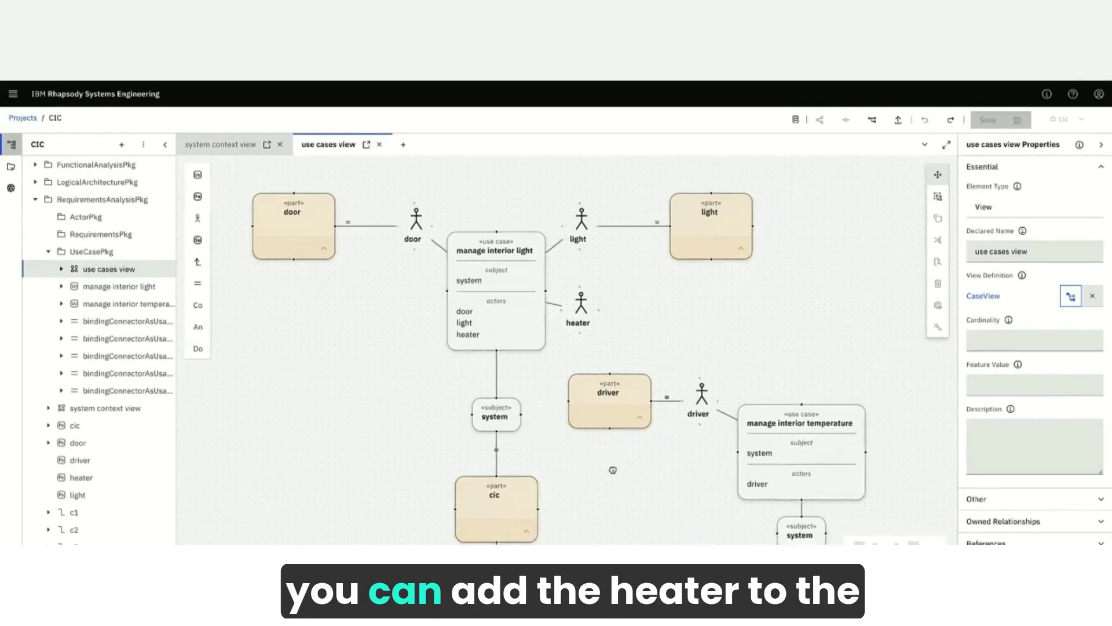
pyautogui.moveTo(611, 464); pyautogui.dragTo(480, 415)
pyautogui.moveTo(485, 279); pyautogui.dragTo(800, 348)
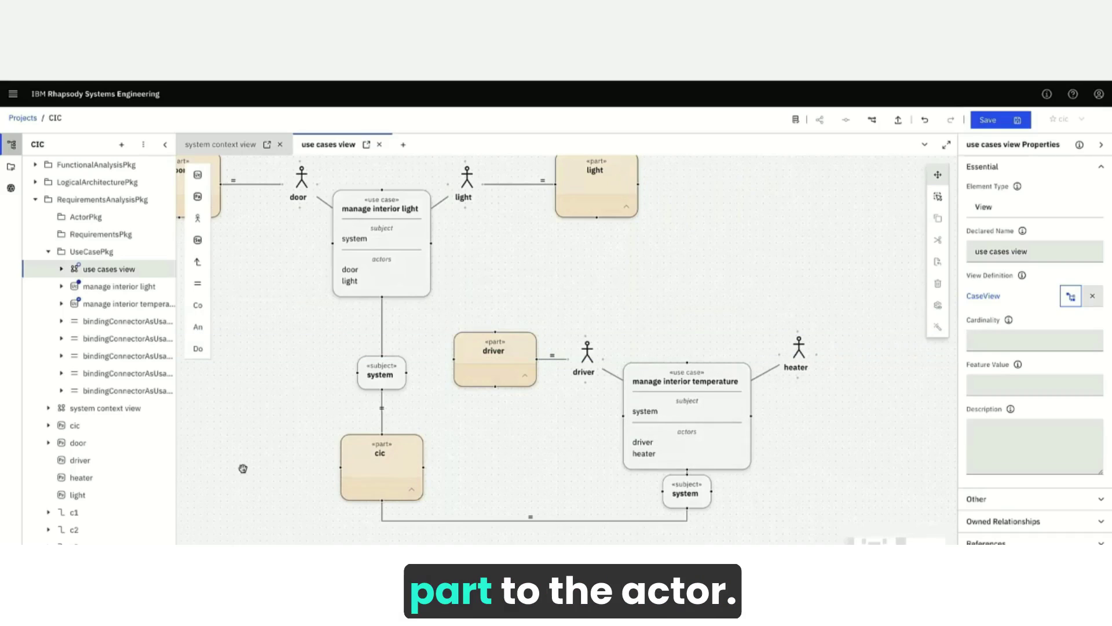
pyautogui.moveTo(81, 477); pyautogui.dragTo(600, 407)
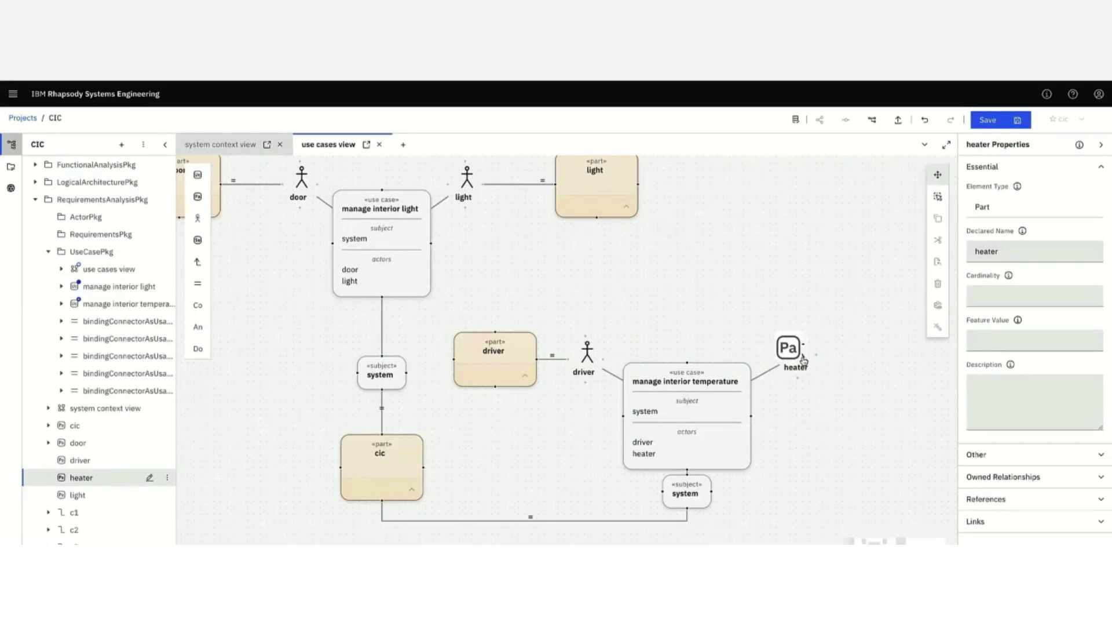
pyautogui.moveTo(800, 352); pyautogui.dragTo(800, 352)
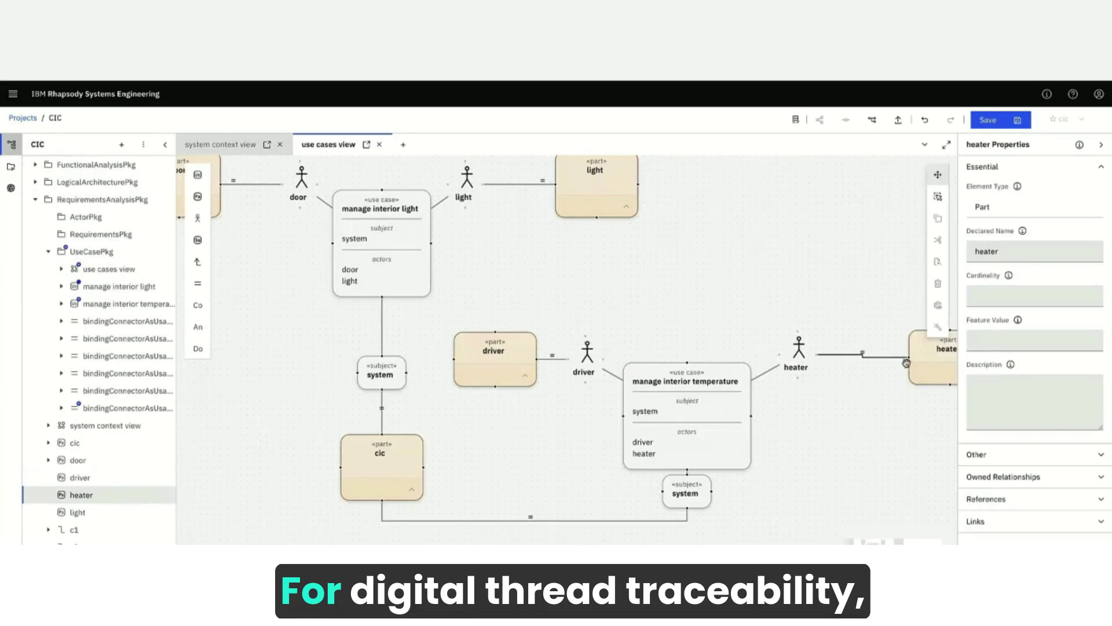
# Step: Select the manage interior light use case and set the link type to Derives From
pyautogui.click(415, 275)
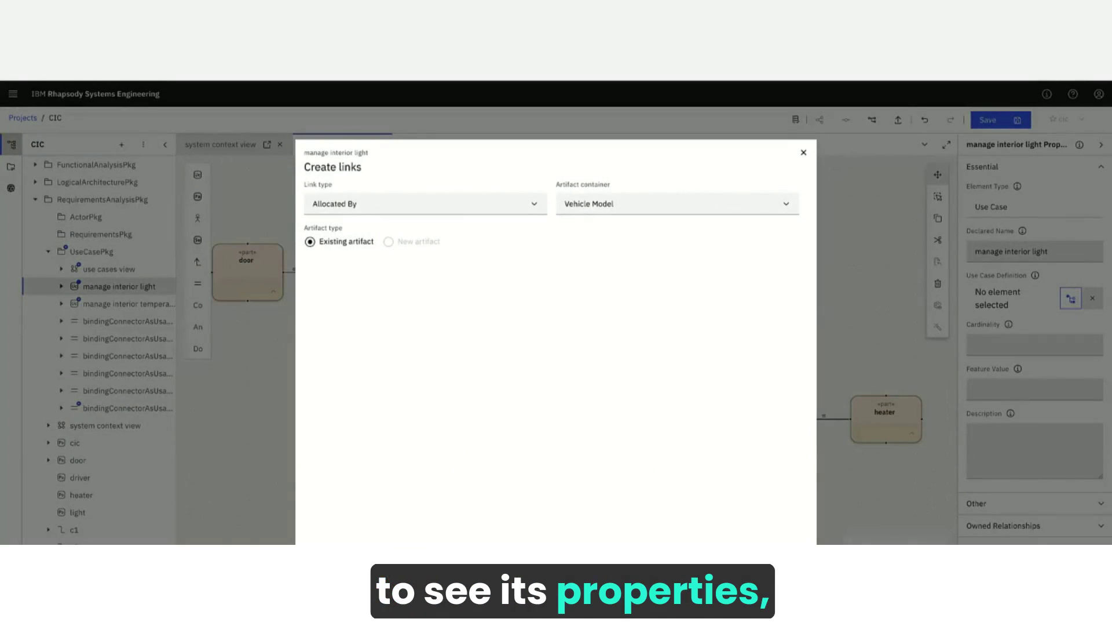
pyautogui.click(504, 205)
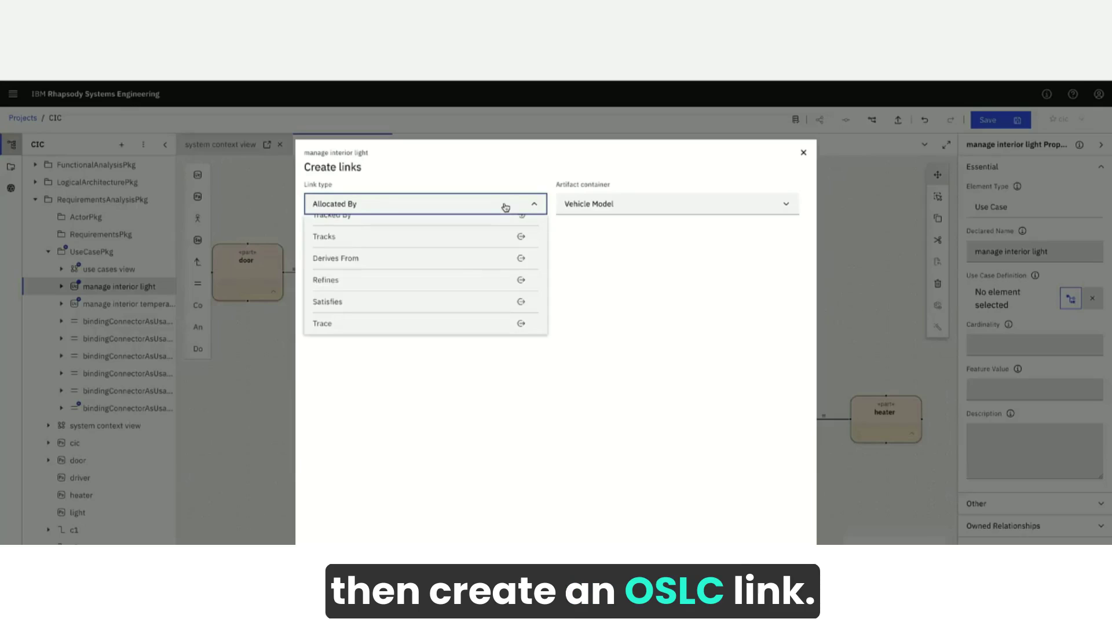
pyautogui.click(453, 267)
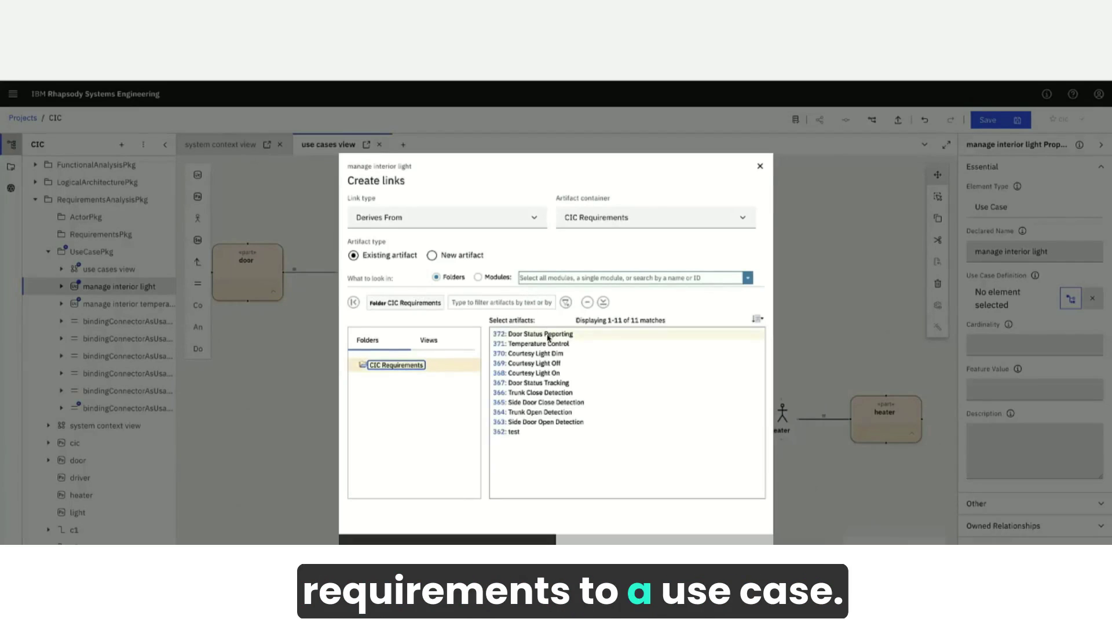
# Step: Select CIC requirements 363 through 372 (door detection, courtesy light) and create the links
pyautogui.click(549, 335)
pyautogui.click(548, 354)
pyautogui.click(547, 363)
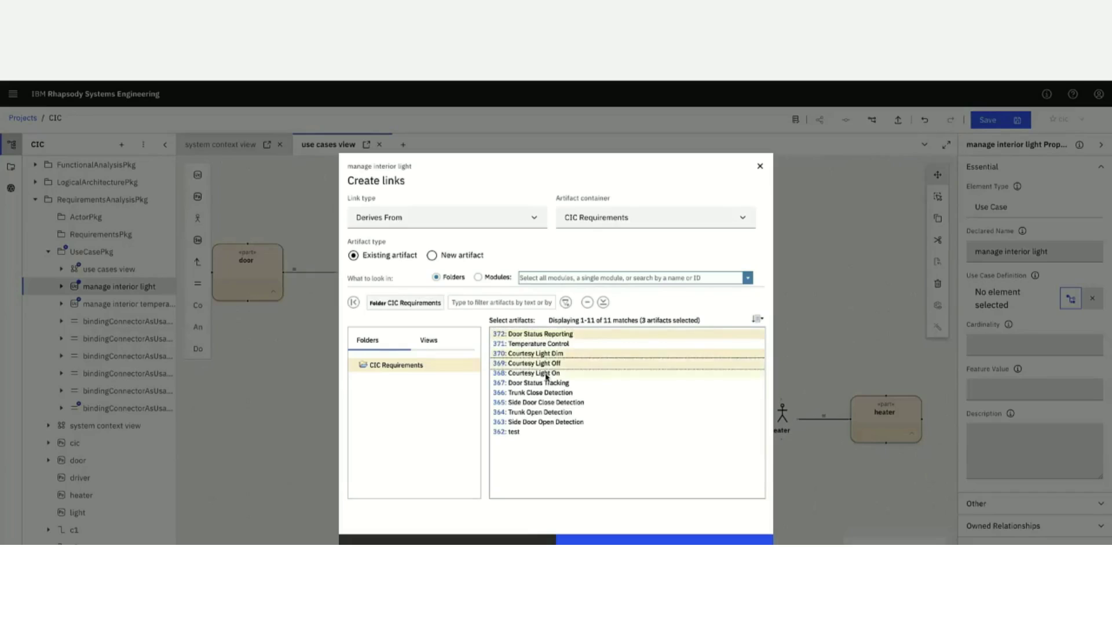
pyautogui.click(547, 373)
pyautogui.click(547, 383)
pyautogui.click(547, 393)
pyautogui.click(546, 402)
pyautogui.click(546, 412)
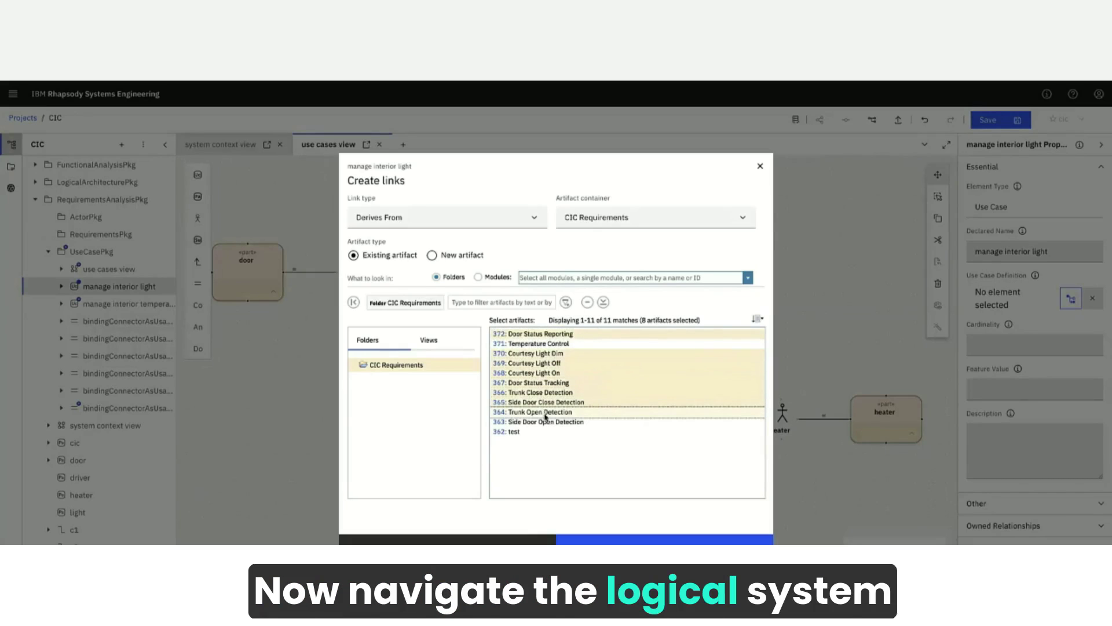
pyautogui.click(545, 422)
pyautogui.click(592, 535)
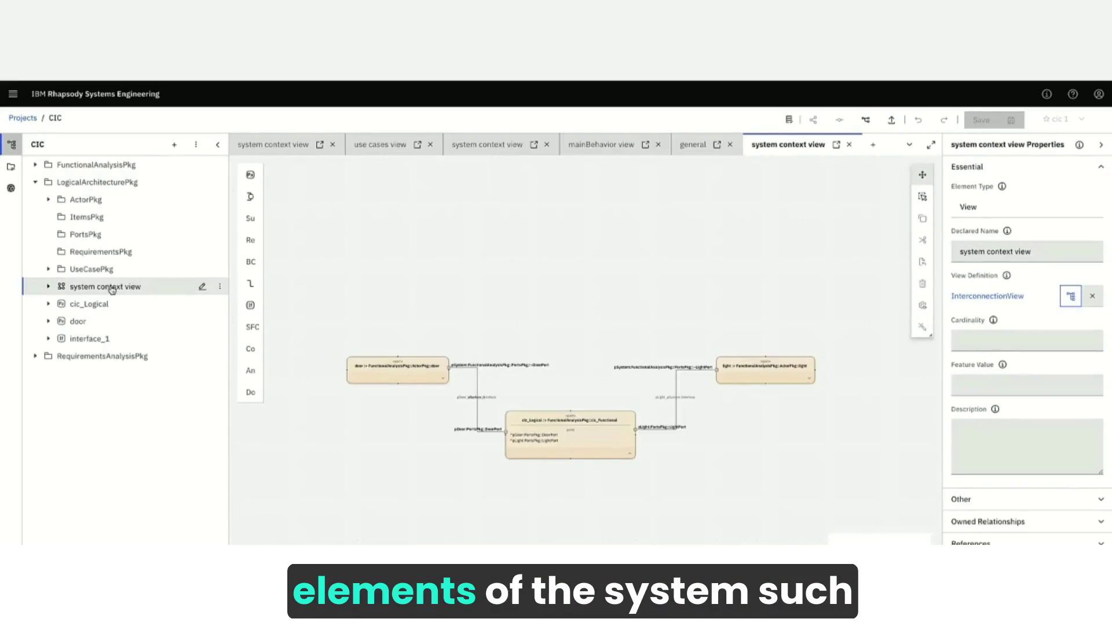
# Step: Pan the LogicalArchitecturePkg system context view to frame all its parts
pyautogui.scroll(5, 435, 465)
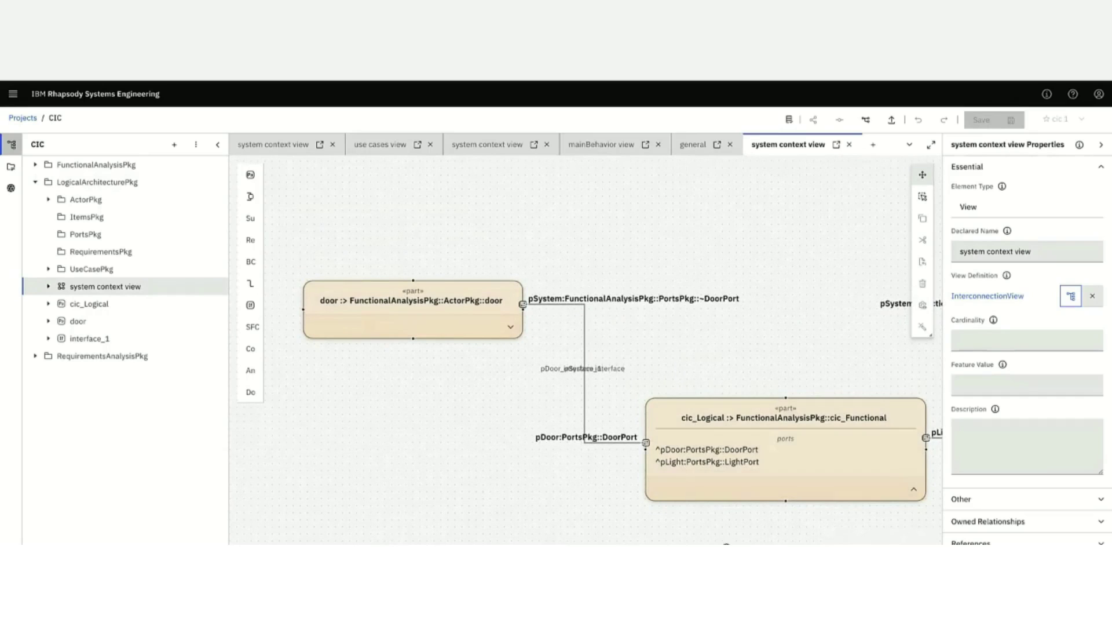
pyautogui.moveTo(707, 428); pyautogui.dragTo(545, 433)
pyautogui.moveTo(227, 344); pyautogui.dragTo(391, 331)
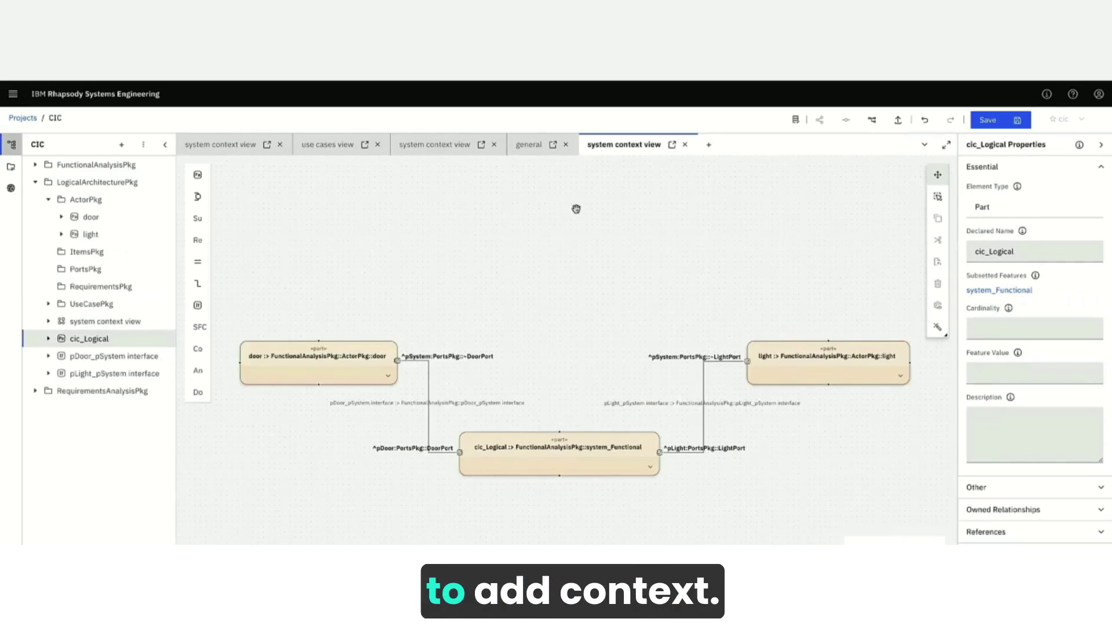
# Step: Begin a Realizes link from cic_Logical to the Vehicle Model Default Component and expand its artifacts
pyautogui.click(600, 459)
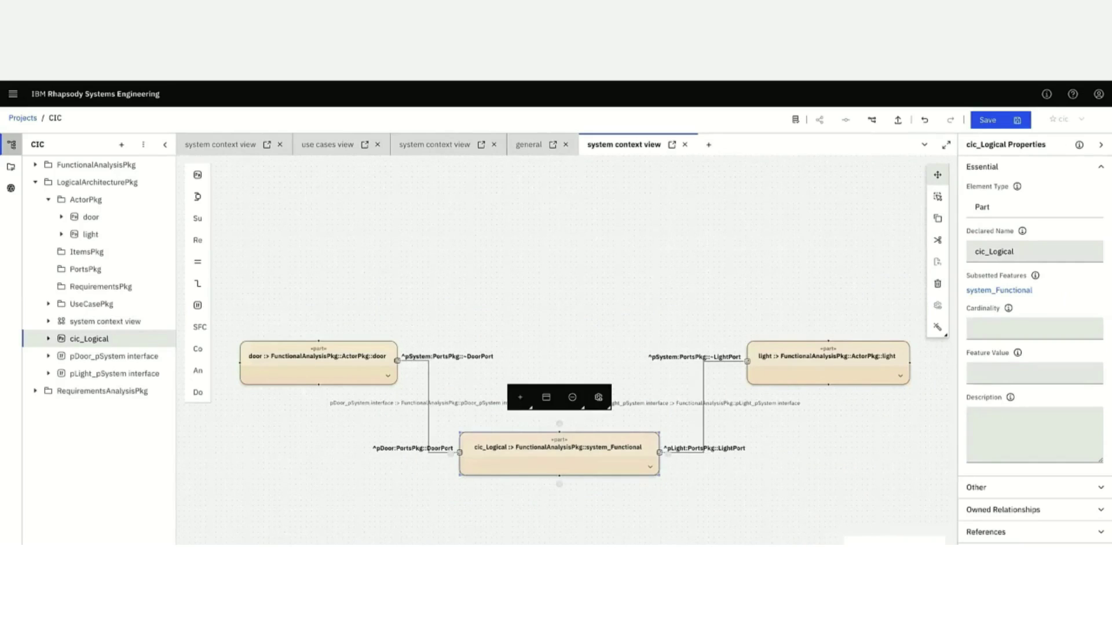
pyautogui.click(599, 397)
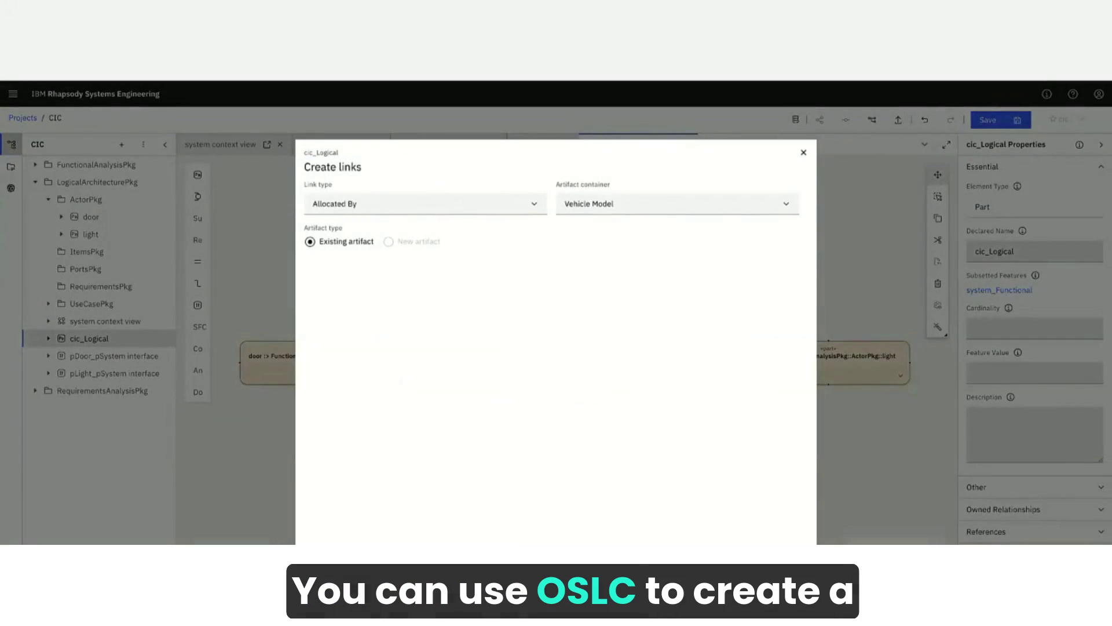
pyautogui.click(468, 212)
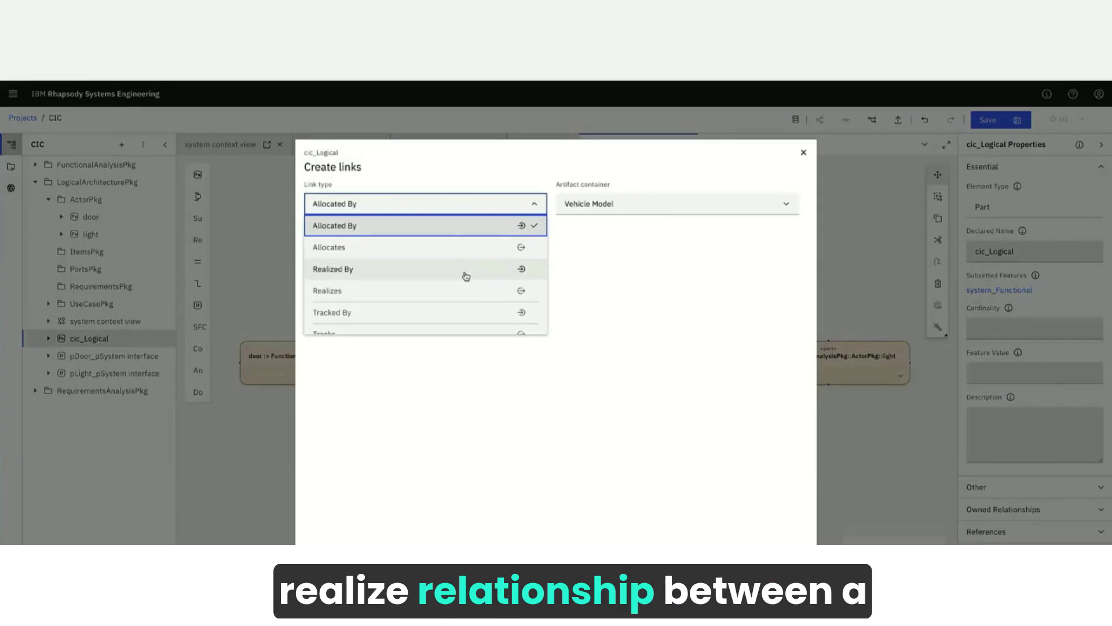
pyautogui.click(464, 291)
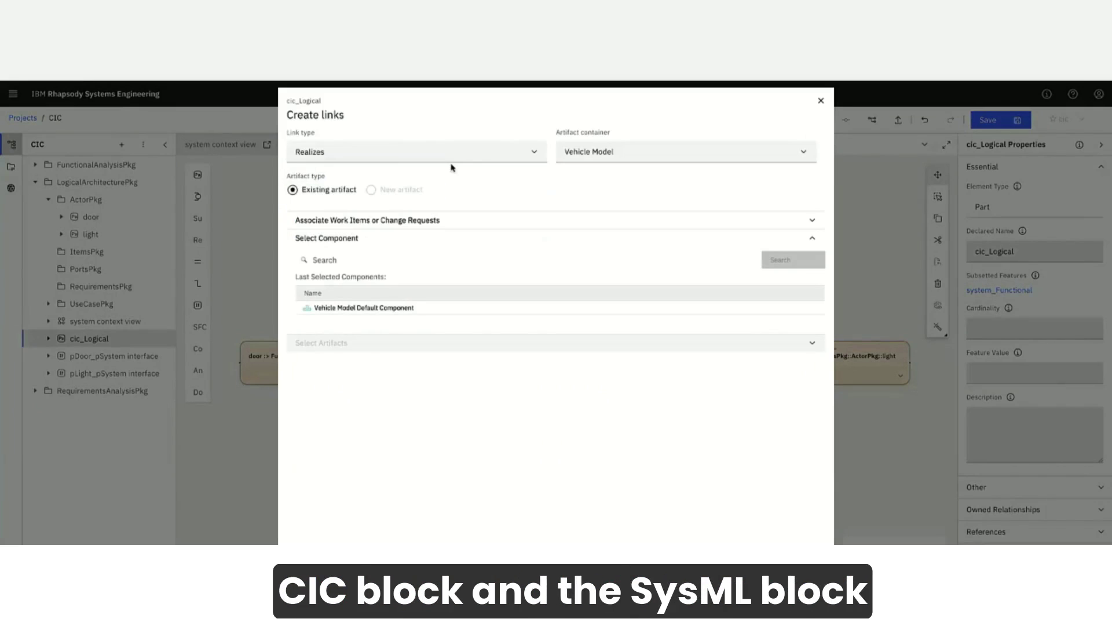
pyautogui.click(398, 310)
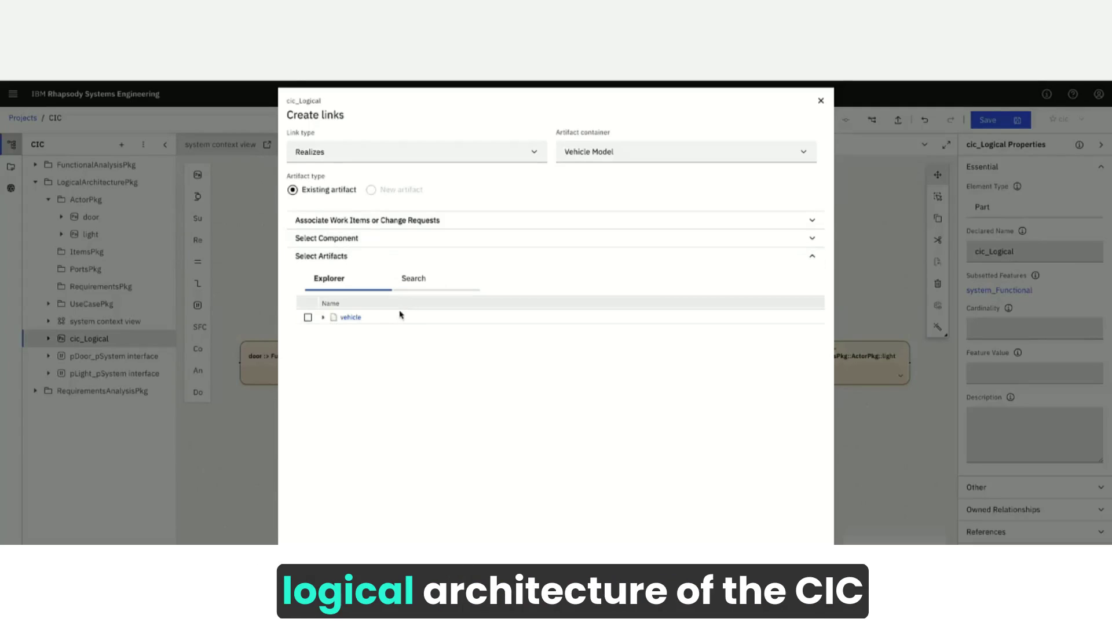
pyautogui.click(323, 317)
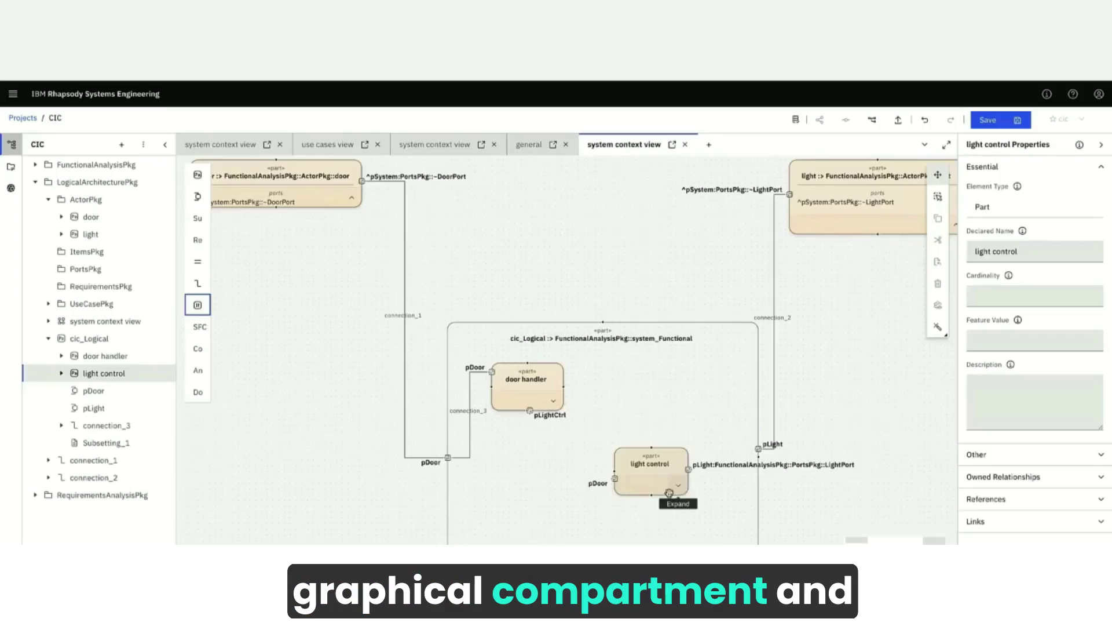
# Step: Connect light control to pLight and door handler's pLightCtrl to pDoor, typing pDoor as DoorPort
pyautogui.moveTo(689, 468); pyautogui.dragTo(759, 449)
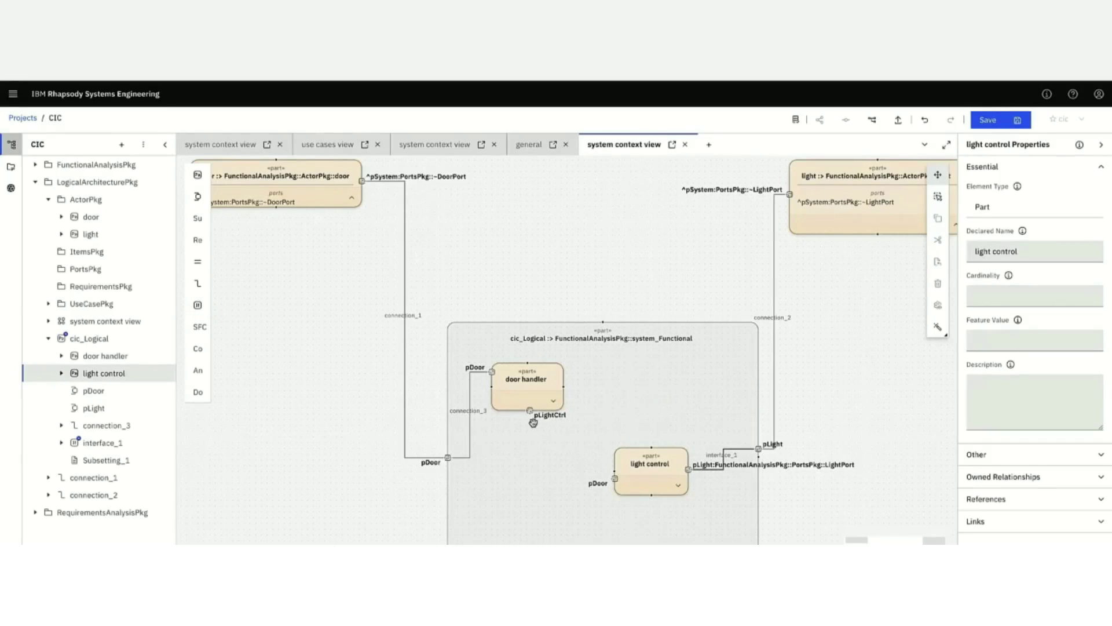
pyautogui.moveTo(531, 420); pyautogui.dragTo(614, 478)
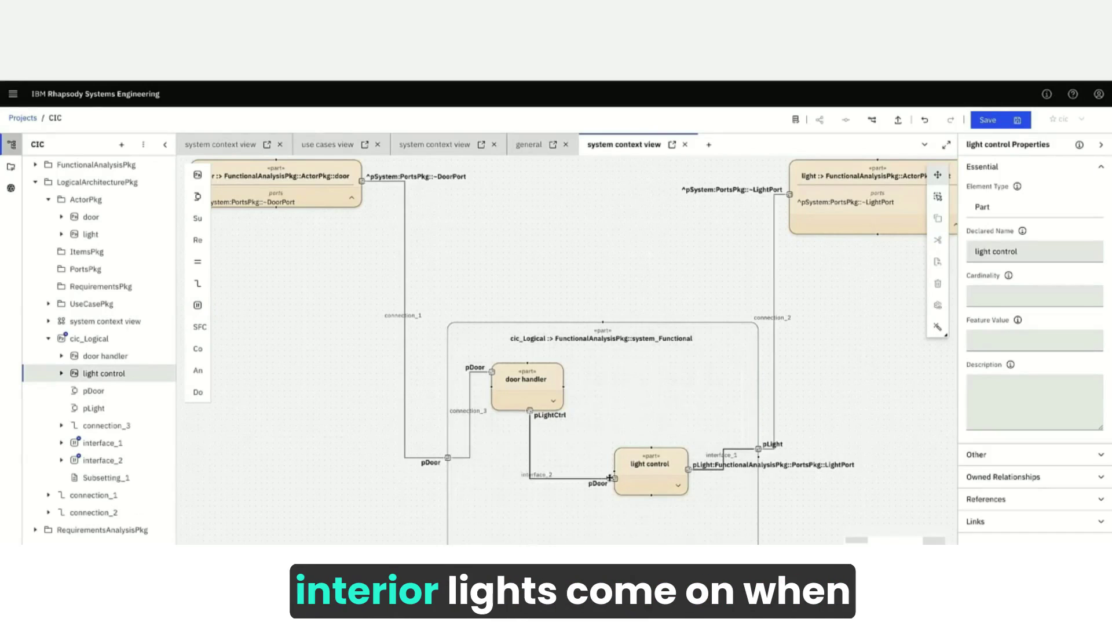
pyautogui.click(469, 370)
pyautogui.write(': DoorP')
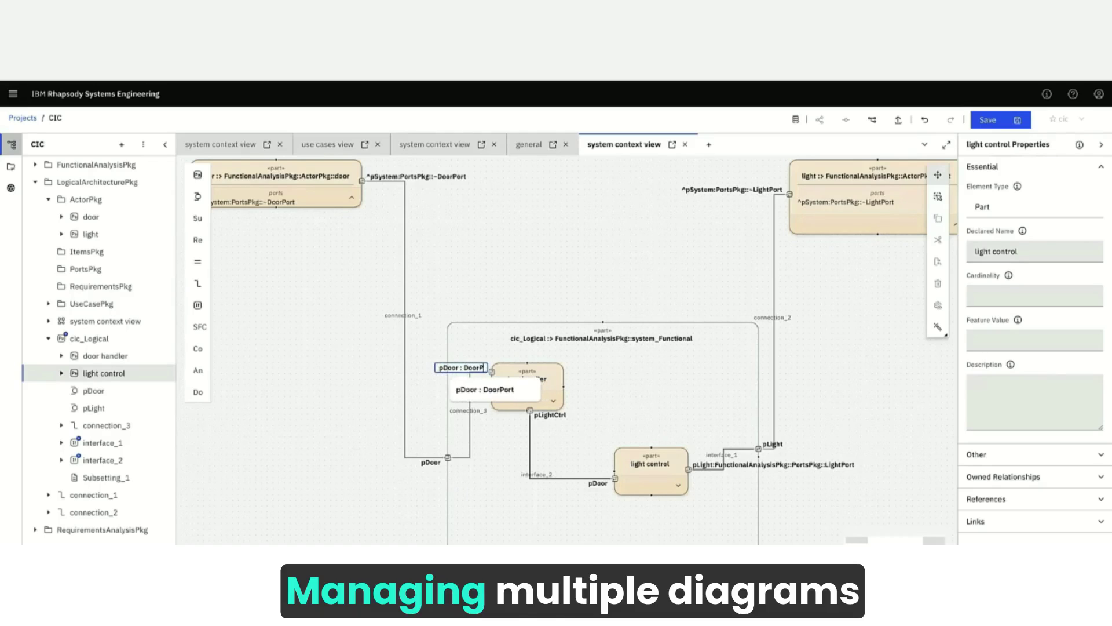
pyautogui.press('Return')
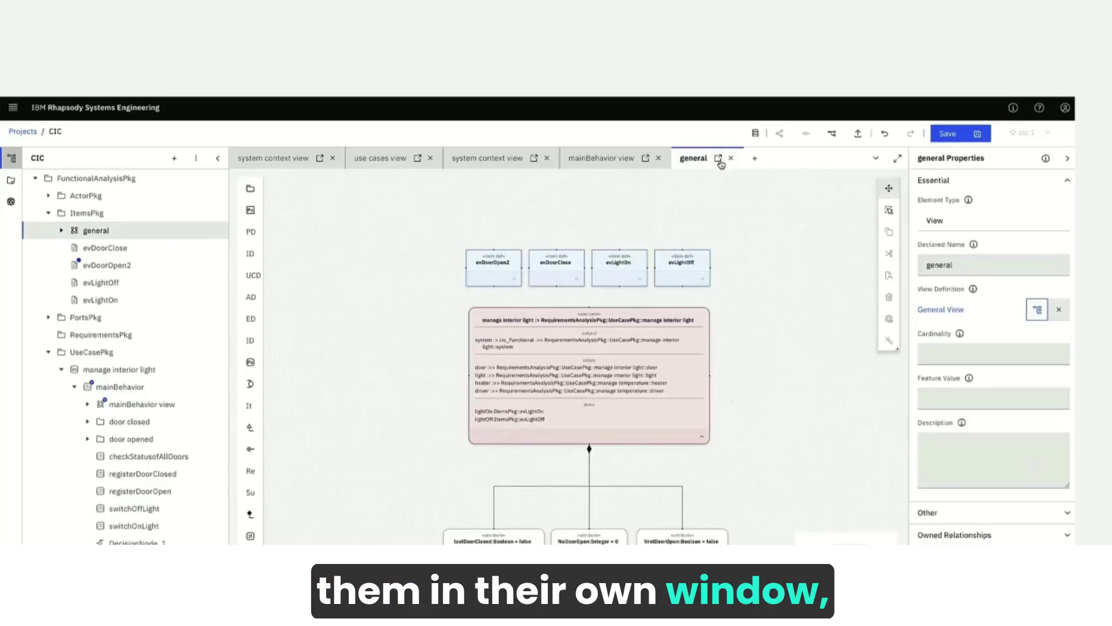
# Step: Pop the general view out into a separate window, move it, then dock it back beside mainBehavior
pyautogui.click(719, 160)
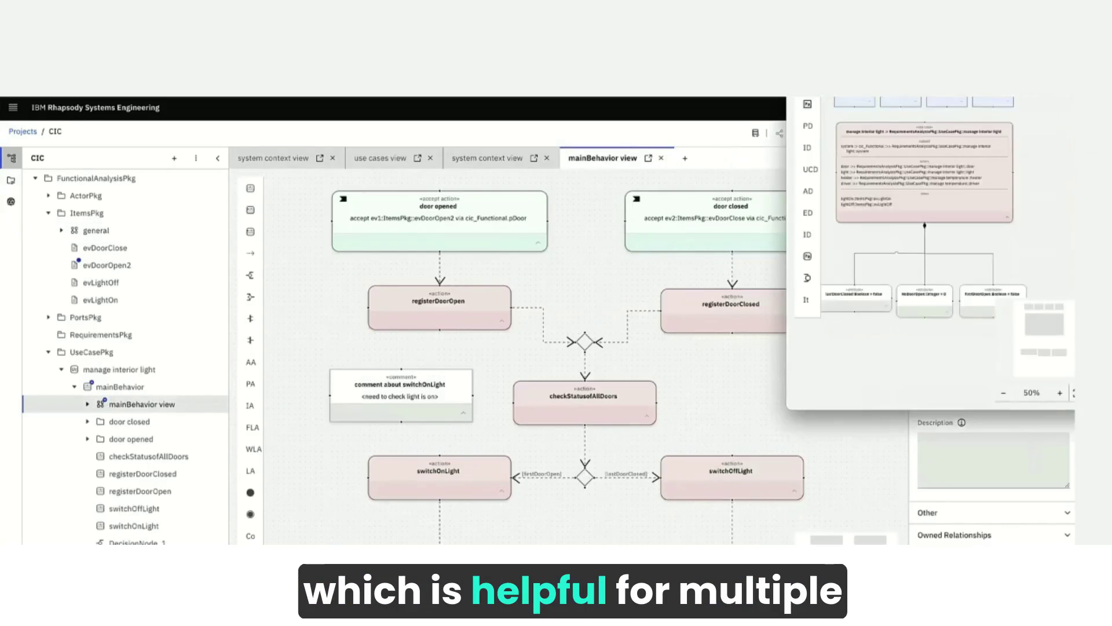
pyautogui.moveTo(820, 116); pyautogui.dragTo(1111, 117)
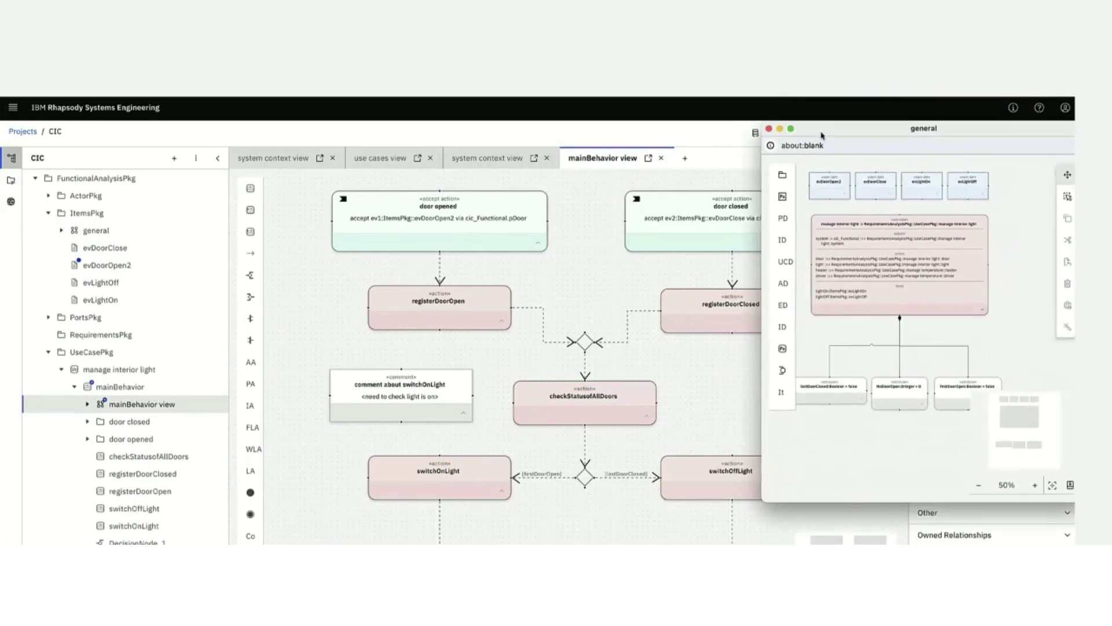
pyautogui.click(769, 128)
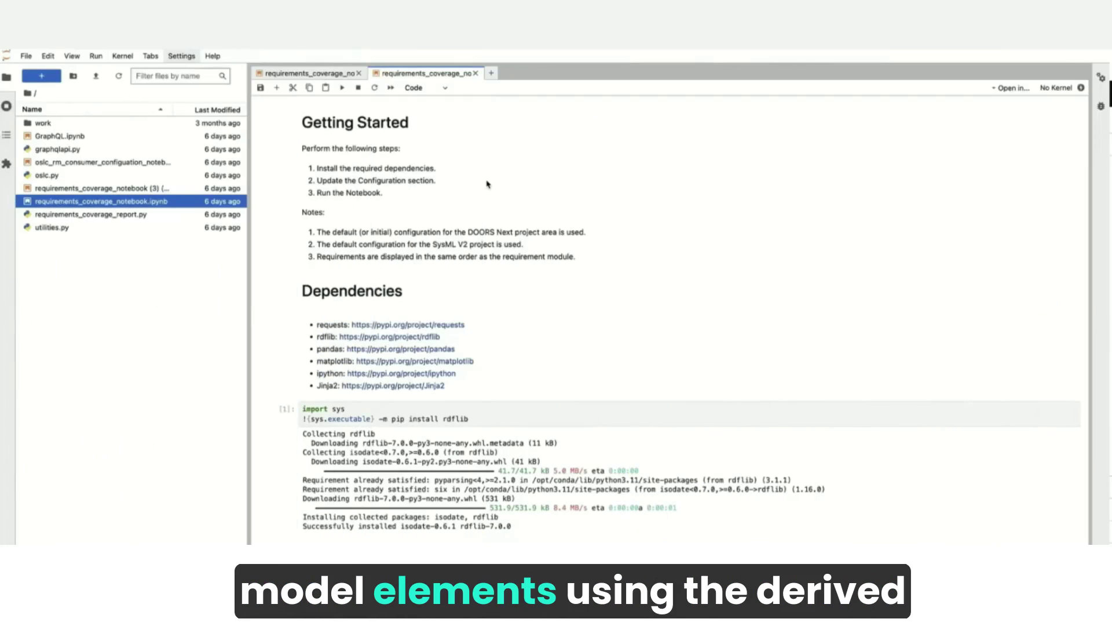
# Step: Scroll the notebook down to the Requirements Coverage table for the 10 CIC System Requirements
pyautogui.scroll(-20, 487, 184)
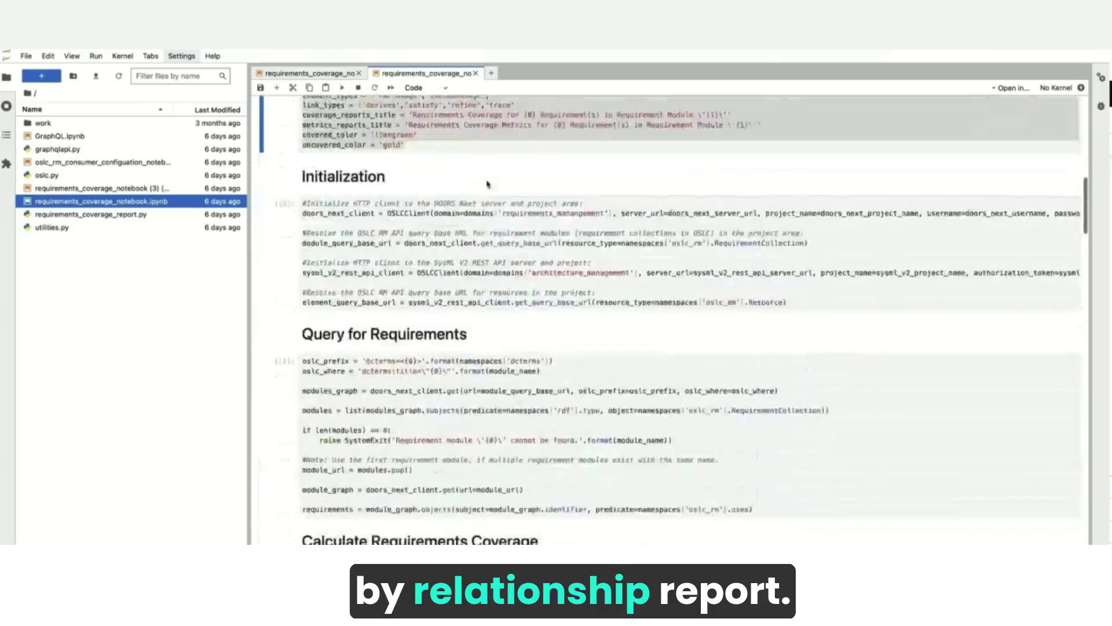
pyautogui.scroll(-10, 487, 185)
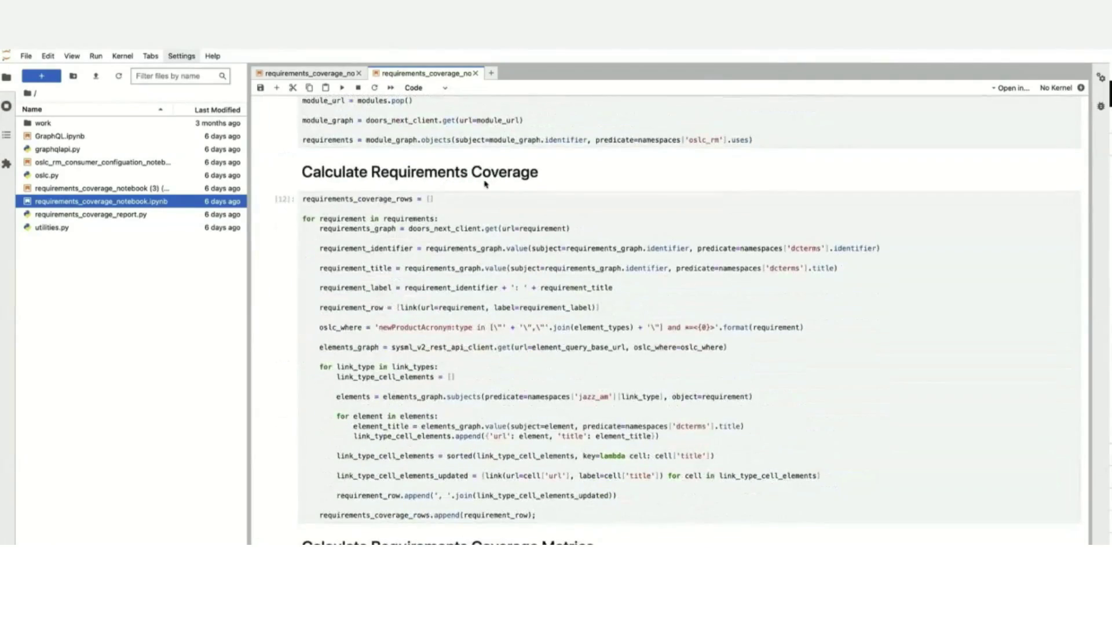
pyautogui.scroll(-15, 485, 184)
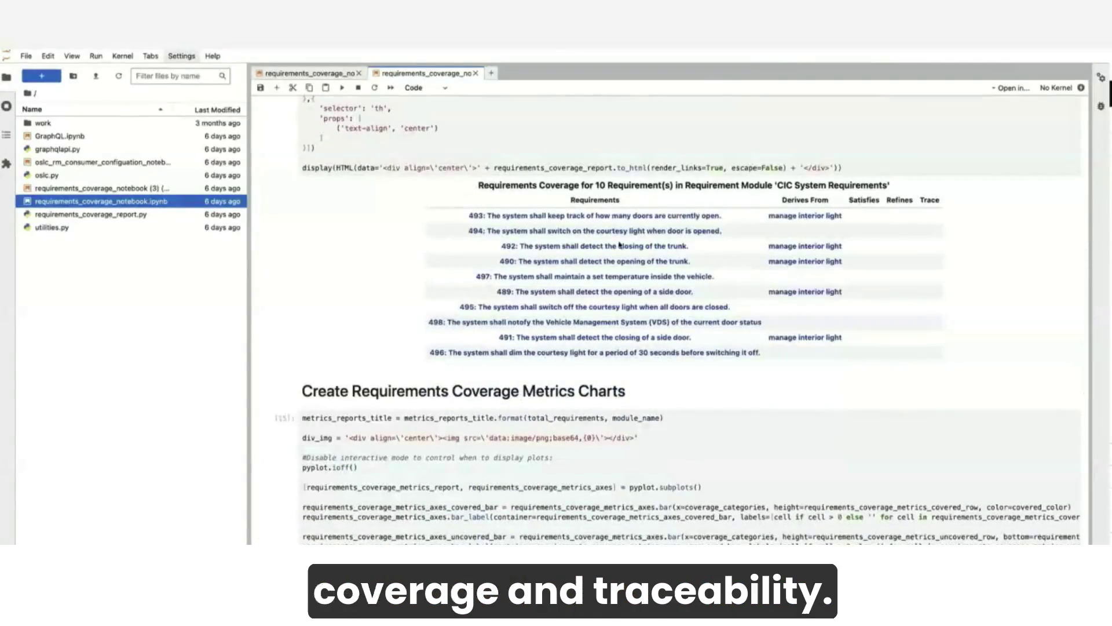